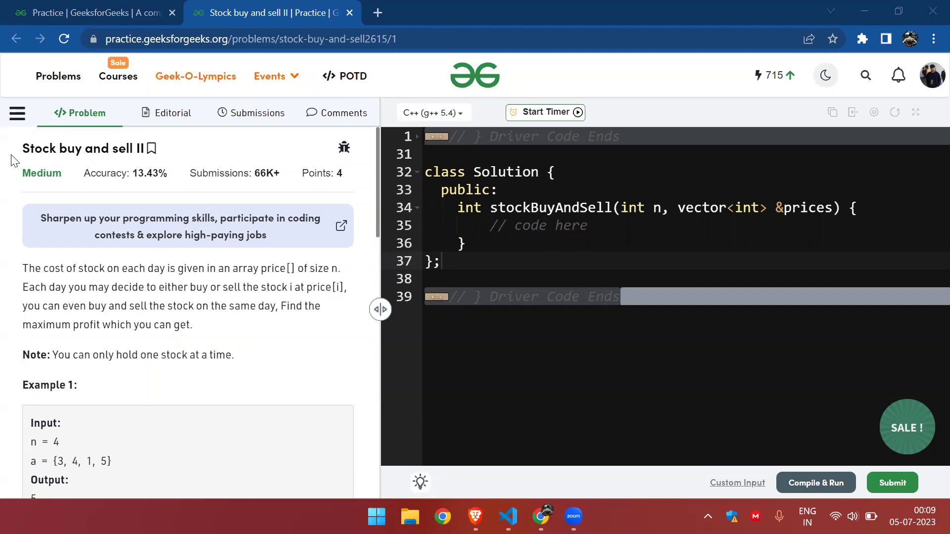
# Highlight the Stock buy and sell II title, opening statement and example price list.
pyautogui.moveTo(19, 149); pyautogui.dragTo(156, 152)
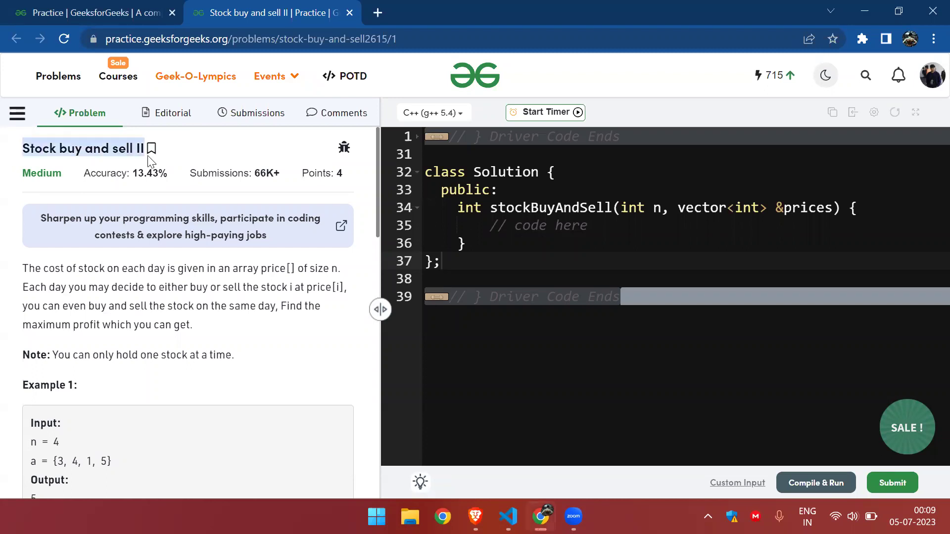
pyautogui.click(213, 155)
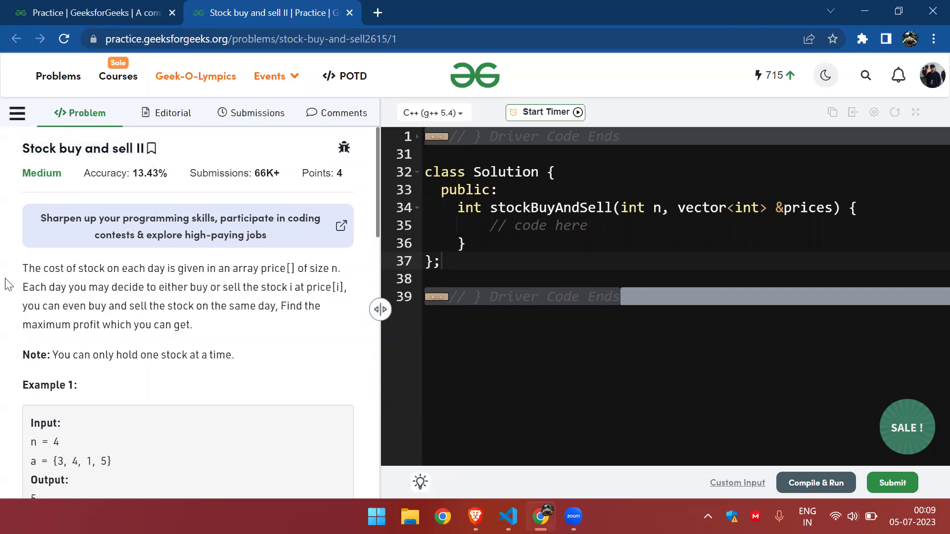
pyautogui.moveTo(24, 270); pyautogui.dragTo(186, 268)
pyautogui.click(188, 269)
pyautogui.scroll(-2, 218, 311)
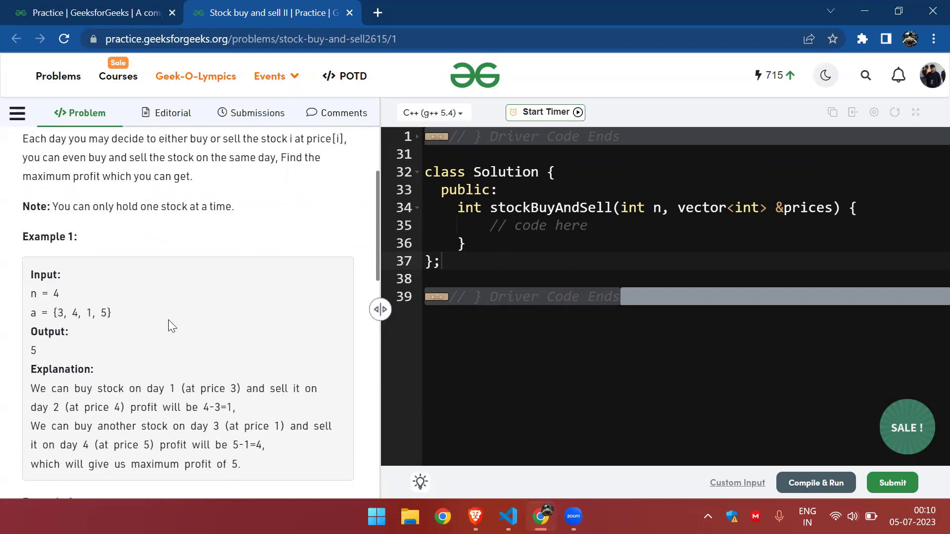
pyautogui.moveTo(46, 313); pyautogui.dragTo(112, 313)
# Load the Untitled Jam whiteboard in a new tab, recheck prices 3, 4, 1, 5, then bring it forward.
pyautogui.click(378, 13)
pyautogui.write('jamboar')
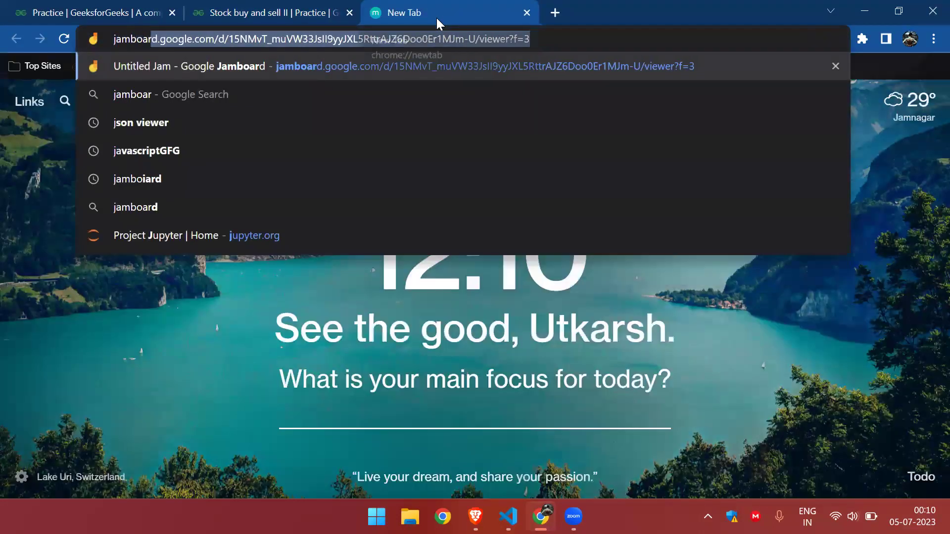
pyautogui.write('d.google.com')
pyautogui.click(390, 62)
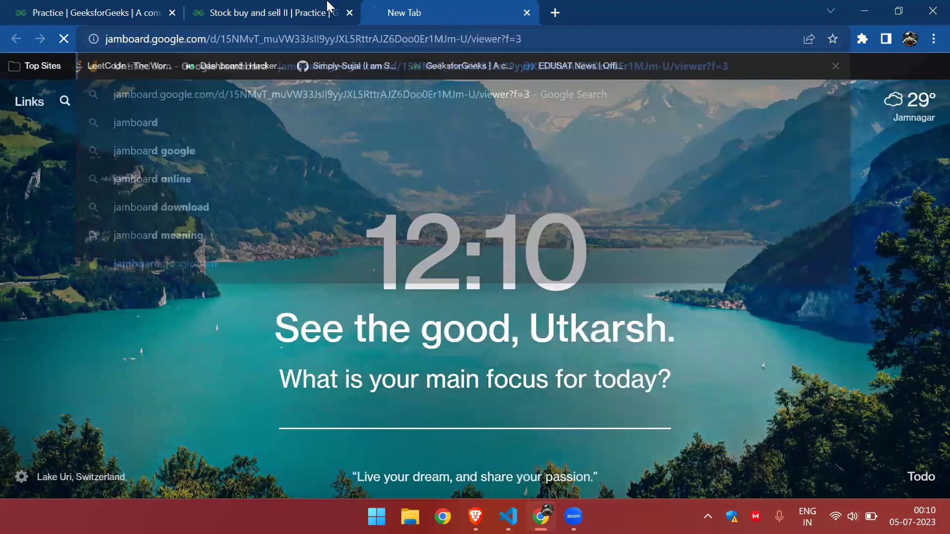
pyautogui.click(255, 13)
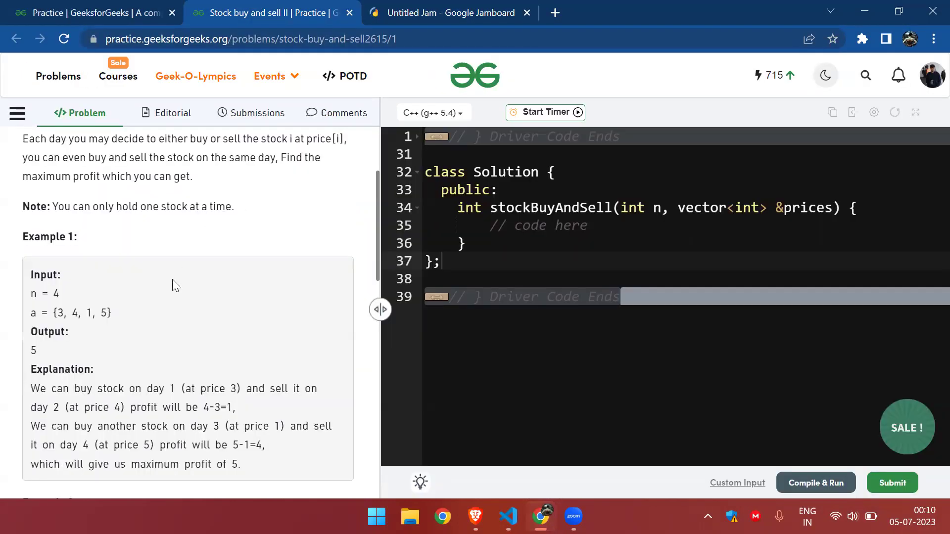
pyautogui.moveTo(57, 315); pyautogui.dragTo(110, 315)
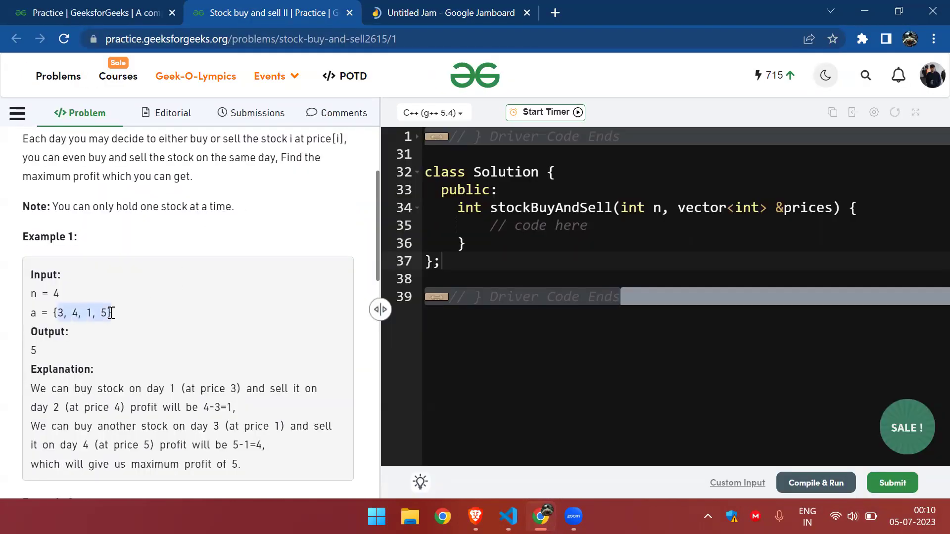
pyautogui.click(110, 314)
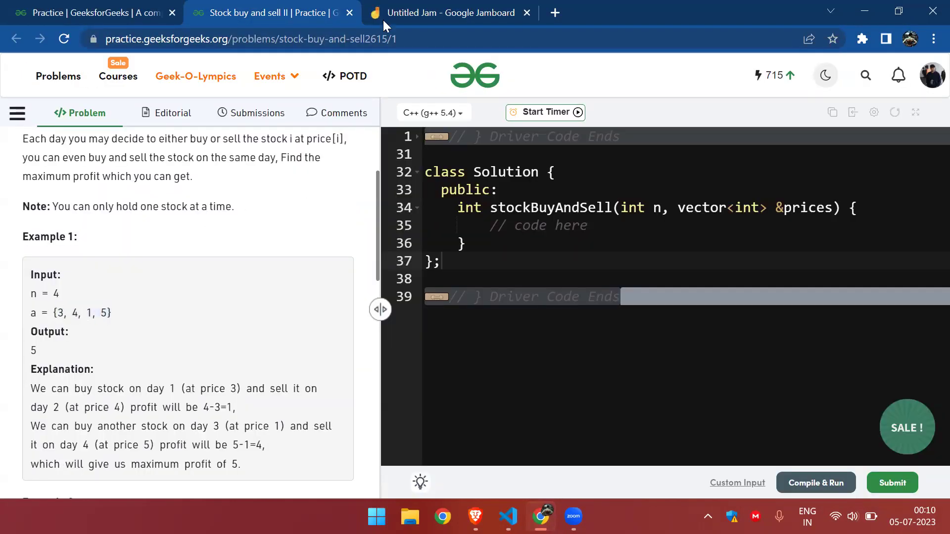
pyautogui.hotkey('ctrl', 'Tab')
# Clear the Jamboard frame and handwrite the prices 3, 4, 1, 5 with the pen.
pyautogui.click(27, 182)
pyautogui.click(293, 115)
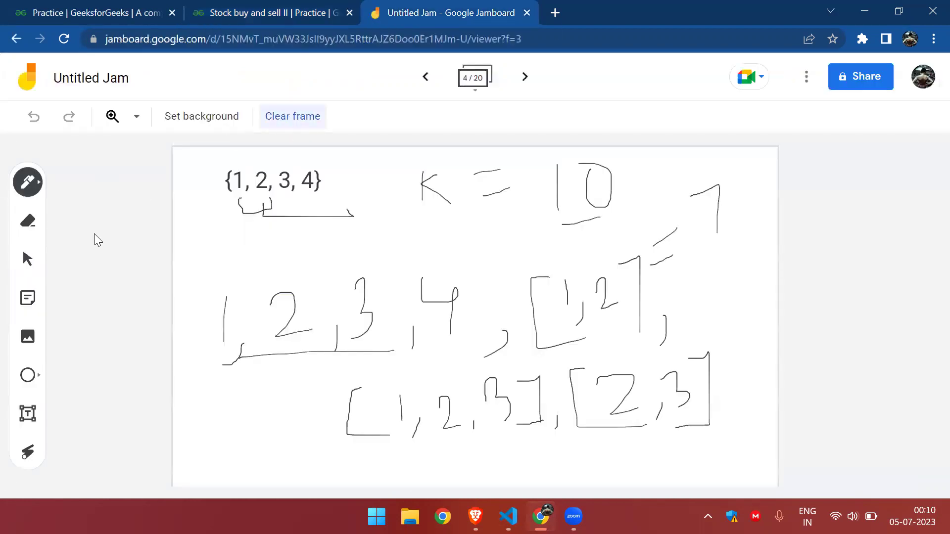
pyautogui.moveTo(222, 186); pyautogui.dragTo(197, 264)
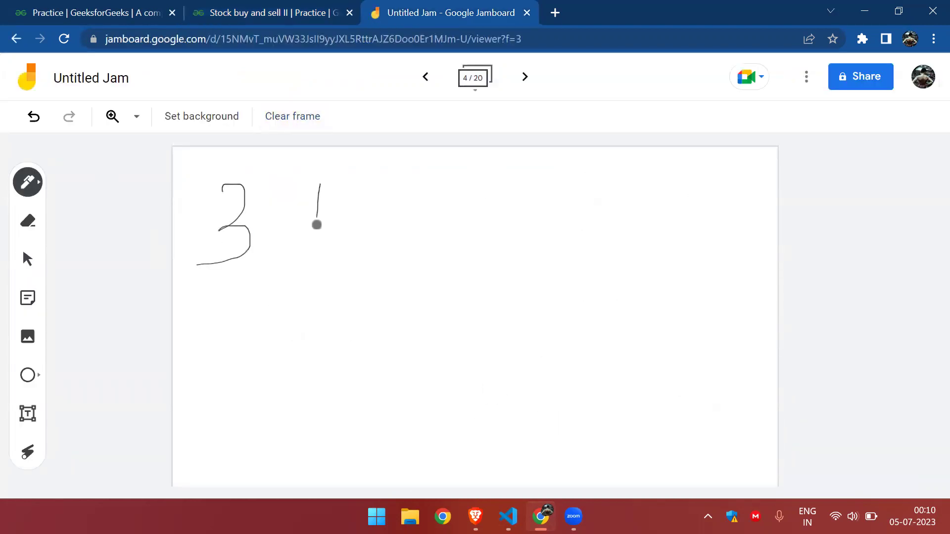
pyautogui.moveTo(319, 185); pyautogui.dragTo(350, 275)
pyautogui.moveTo(530, 191); pyautogui.dragTo(523, 267)
pyautogui.moveTo(637, 191)
pyautogui.mouseDown()
pyautogui.moveTo(637, 246)
pyautogui.moveTo(696, 182)
pyautogui.mouseUp()
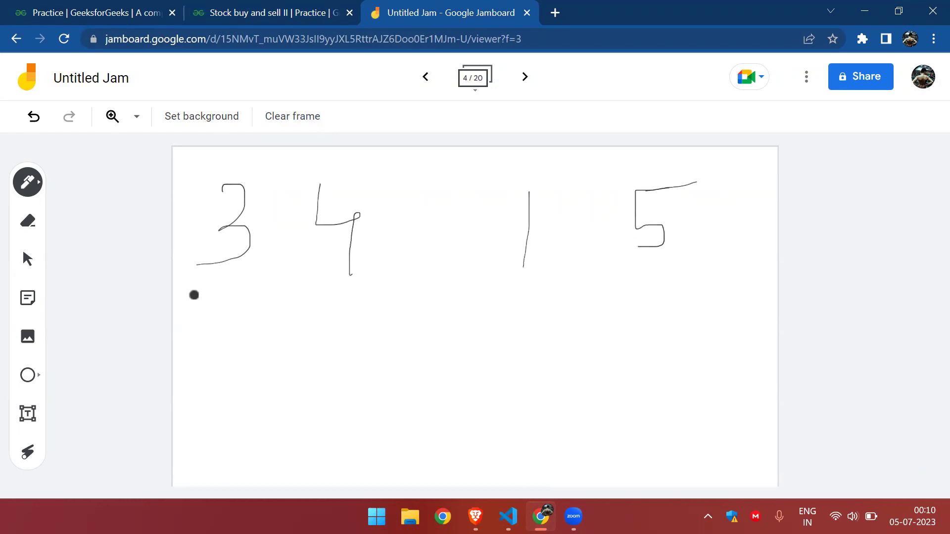
# Mark dashes under 3 and 4 and upward arrows under 1 and 5.
pyautogui.moveTo(201, 295); pyautogui.dragTo(246, 286)
pyautogui.moveTo(352, 292); pyautogui.dragTo(349, 291)
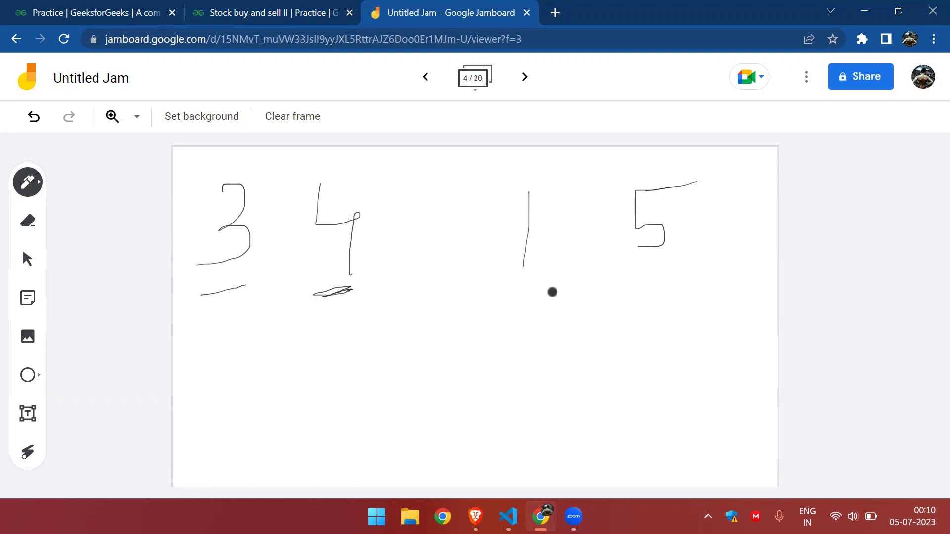
pyautogui.moveTo(487, 307)
pyautogui.mouseDown()
pyautogui.moveTo(551, 286)
pyautogui.moveTo(518, 367)
pyautogui.mouseUp()
pyautogui.moveTo(505, 333); pyautogui.dragTo(539, 318)
pyautogui.moveTo(645, 281)
pyautogui.mouseDown()
pyautogui.moveTo(683, 269)
pyautogui.moveTo(670, 335)
pyautogui.moveTo(658, 297)
pyautogui.moveTo(693, 302)
pyautogui.mouseUp()
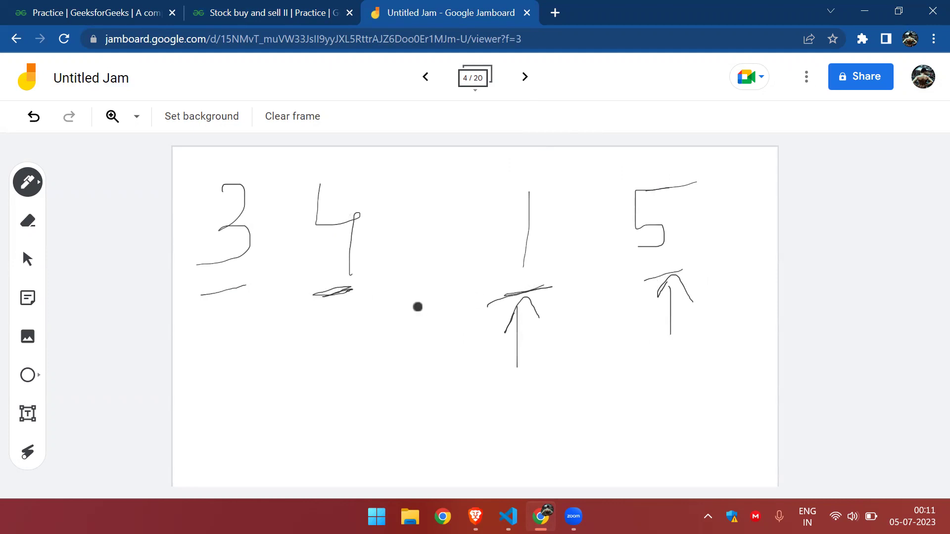
# In stockBuyAndSell, declare maxprofit = 0 and start a loop from i = 1.
pyautogui.click(248, 11)
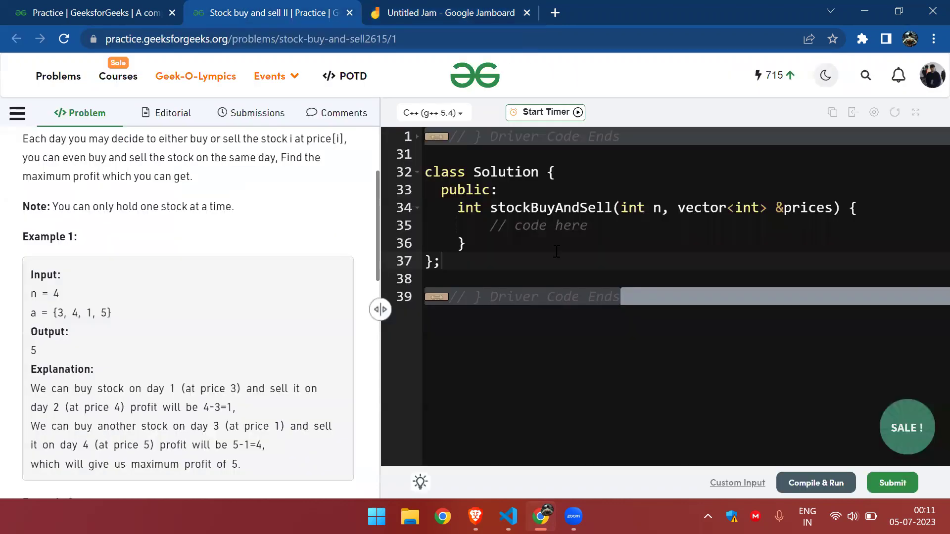
pyautogui.click(636, 212)
pyautogui.press('Return')
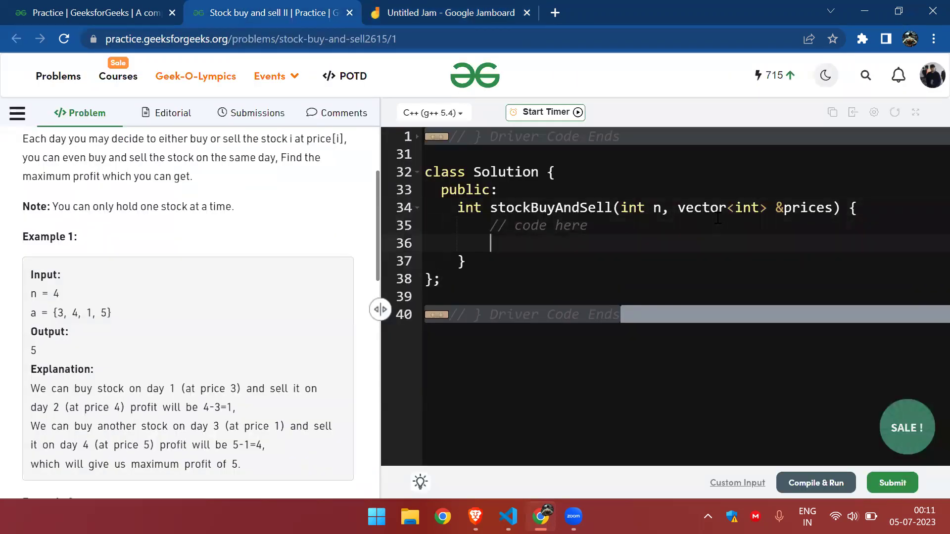
pyautogui.write('int maxpro')
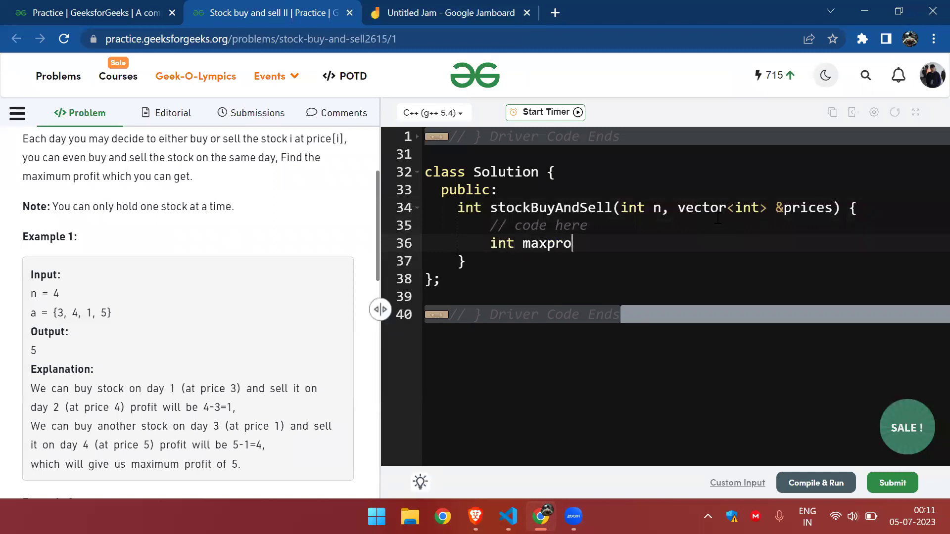
pyautogui.write('fitr')
pyautogui.press('BackSpace')
pyautogui.press('BackSpace')
pyautogui.press('BackSpace')
pyautogui.write('0;')
pyautogui.press('Return')
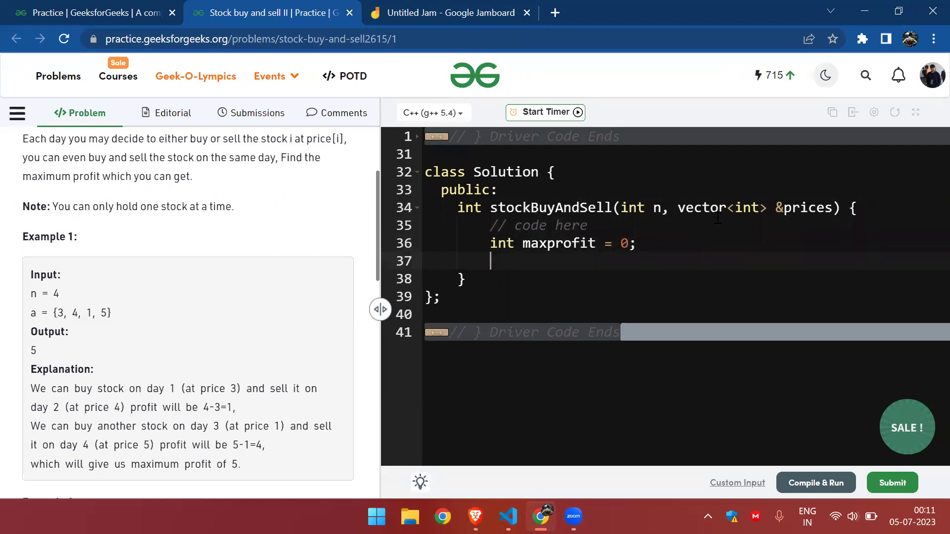
pyautogui.write('fpor')
pyautogui.press('BackSpace')
pyautogui.press('BackSpace')
pyautogui.press('BackSpace')
pyautogui.write('or')
pyautogui.write('(int ')
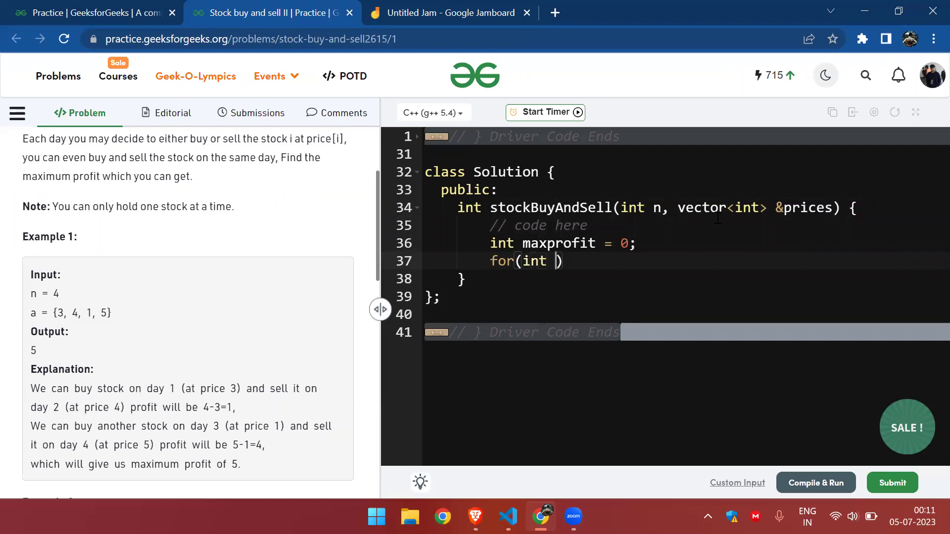
pyautogui.write('i = 1;i<')
pyautogui.write('n;i++) {')
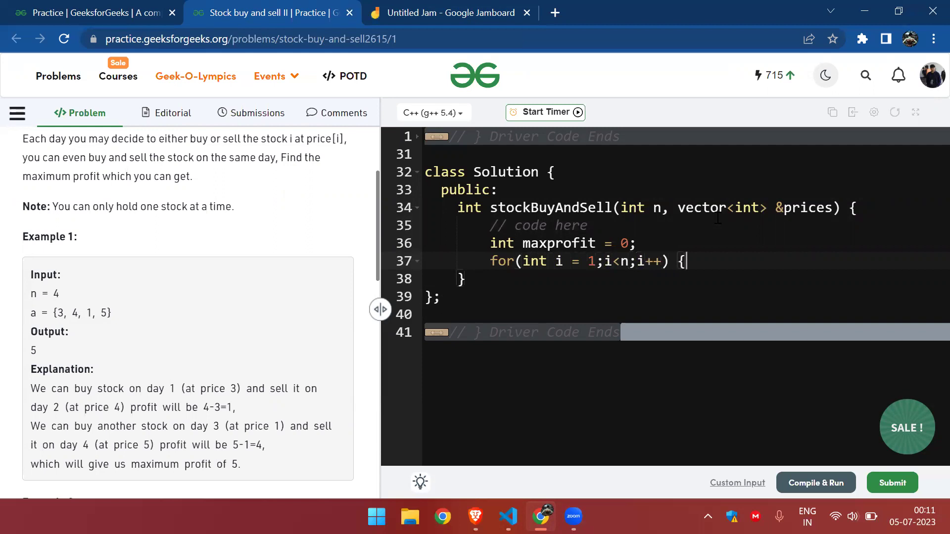
# Write the if condition prices[i] > prices[i-1], replacing the wrong array names.
pyautogui.press('Return')
pyautogui.write('if(arr')
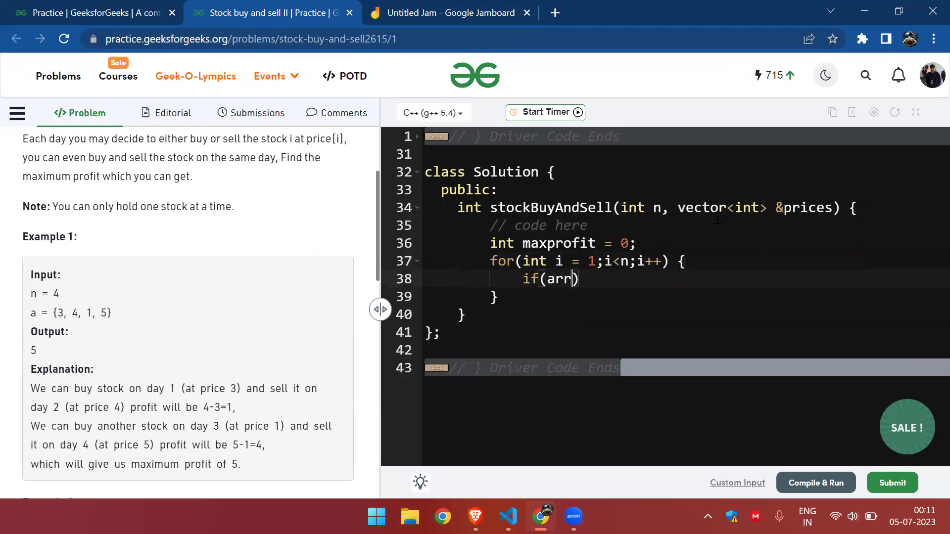
pyautogui.write('[p')
pyautogui.press('BackSpace')
pyautogui.press('BackSpace')
pyautogui.doubleClick(800, 208)
pyautogui.write('a')
pyautogui.press('BackSpace')
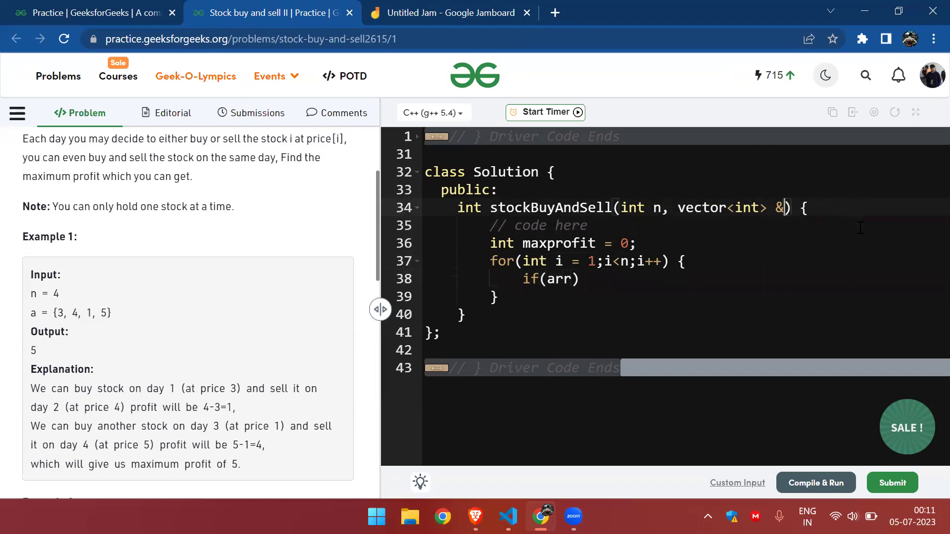
pyautogui.write('prices')
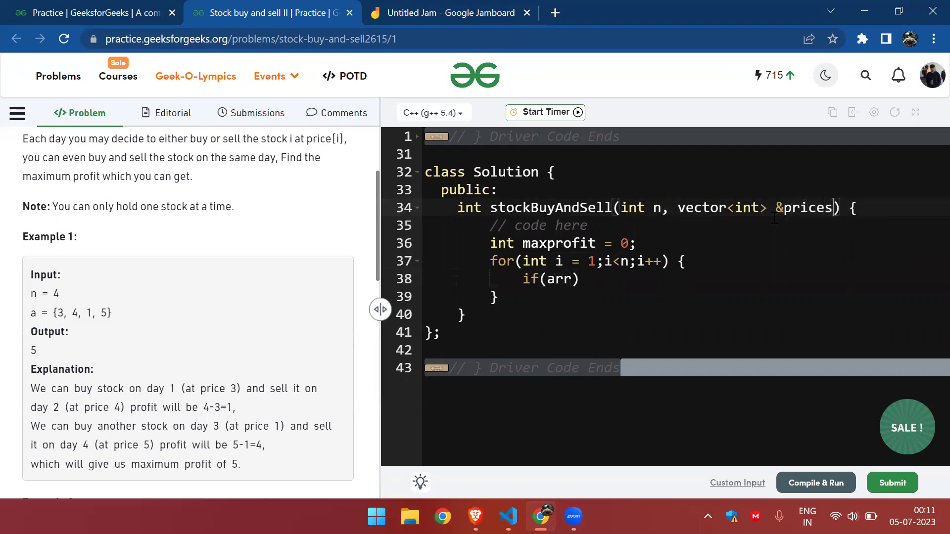
pyautogui.doubleClick(566, 280)
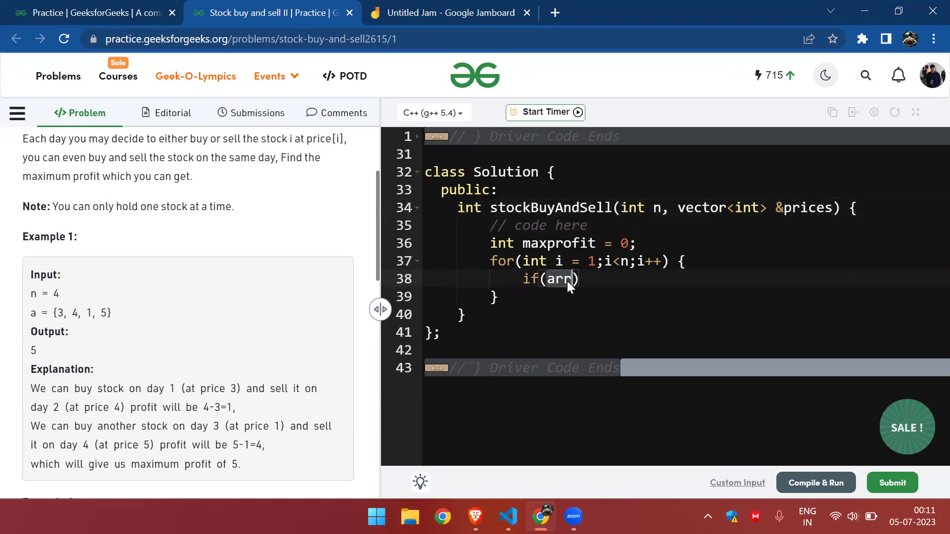
pyautogui.write('prices[')
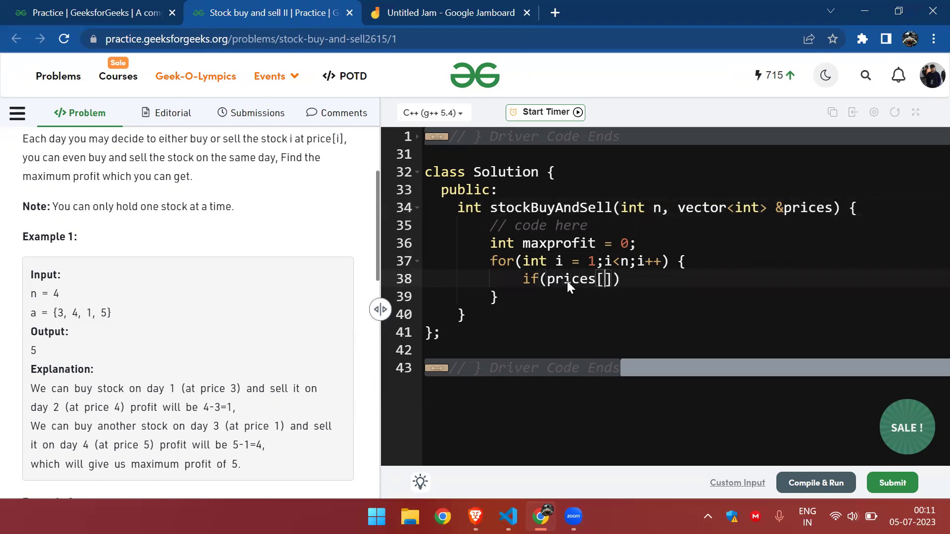
pyautogui.write('i')
pyautogui.doubleClick(592, 260)
pyautogui.click(623, 278)
pyautogui.write('> ')
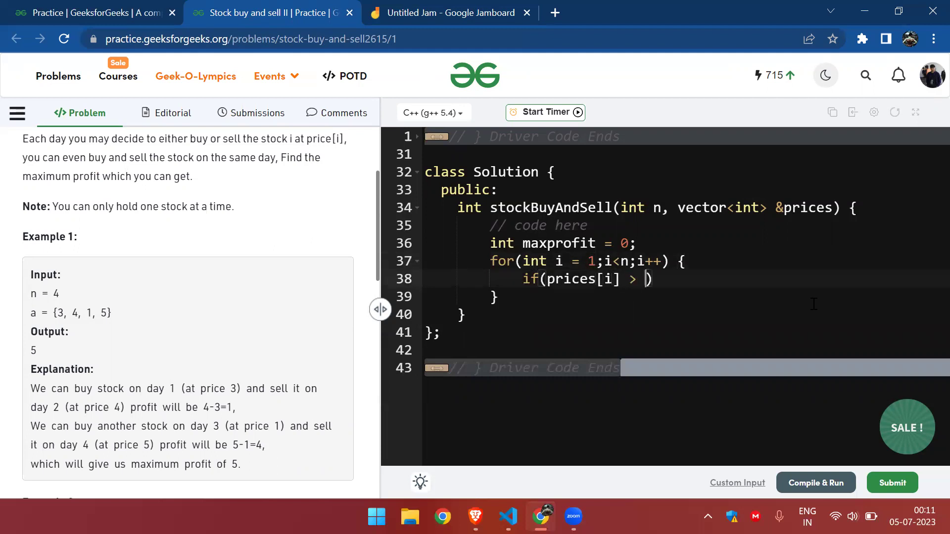
pyautogui.write('prices[i')
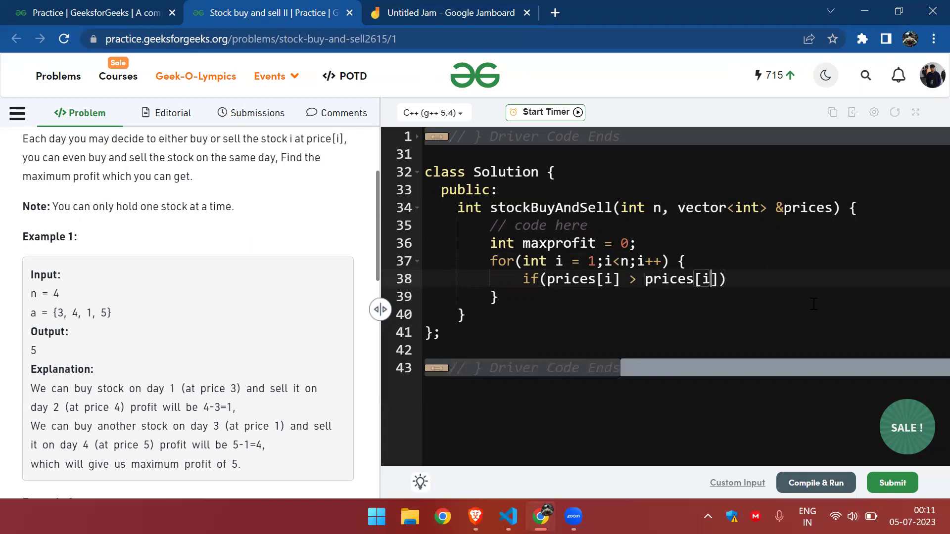
pyautogui.write('-1')
pyautogui.moveTo(546, 279); pyautogui.dragTo(755, 286)
pyautogui.click(761, 279)
# Add 'maxprofit += prices[i] - prices[i-1];' in the if body and fix the typos.
pyautogui.press('Return')
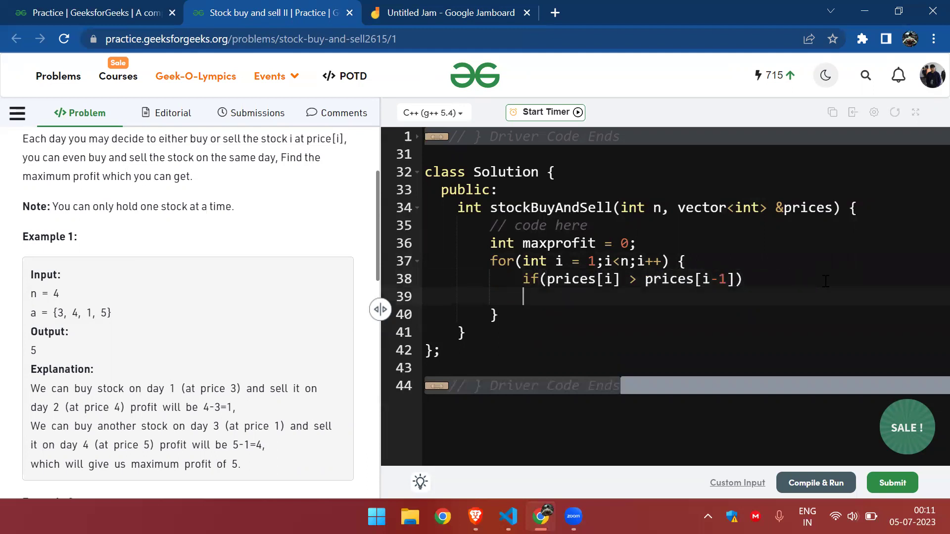
pyautogui.write('su')
pyautogui.write('m+=')
pyautogui.doubleClick(569, 246)
pyautogui.hotkey('ctrl', 'c')
pyautogui.doubleClick(569, 297)
pyautogui.hotkey('ctrl', 'v')
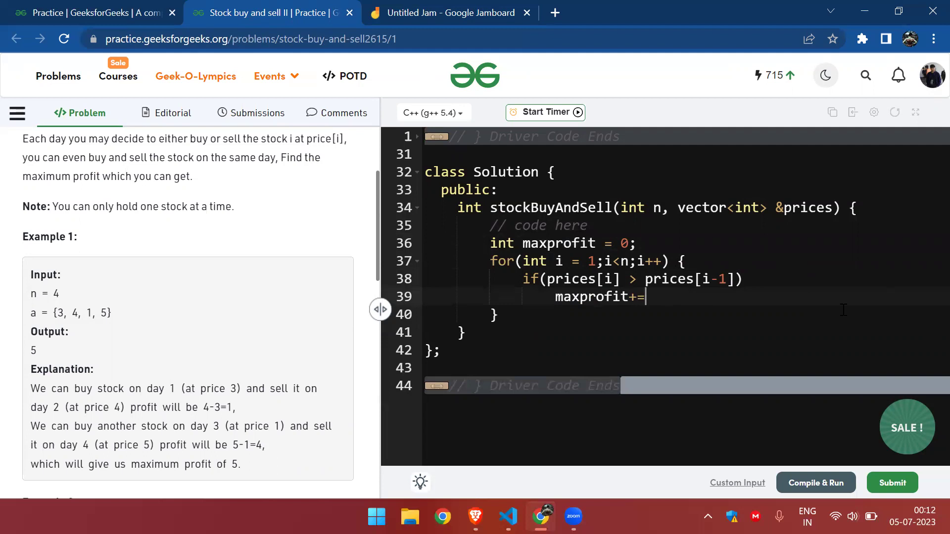
pyautogui.write('arr[')
pyautogui.press('BackSpace')
pyautogui.press('BackSpace')
pyautogui.press('BackSpace')
pyautogui.write('prices')
pyautogui.write('[')
pyautogui.press('Delete')
pyautogui.write('i]')
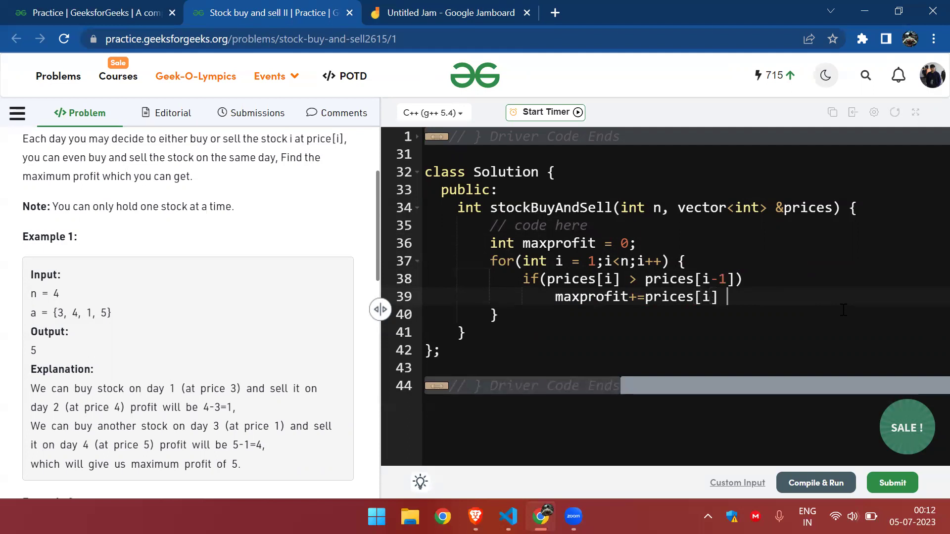
pyautogui.write(' - proices')
pyautogui.press('Left')
pyautogui.press('Left')
pyautogui.press('Left')
pyautogui.press('BackSpace')
pyautogui.press('BackSpace')
pyautogui.press('End')
pyautogui.write('[i-1];')
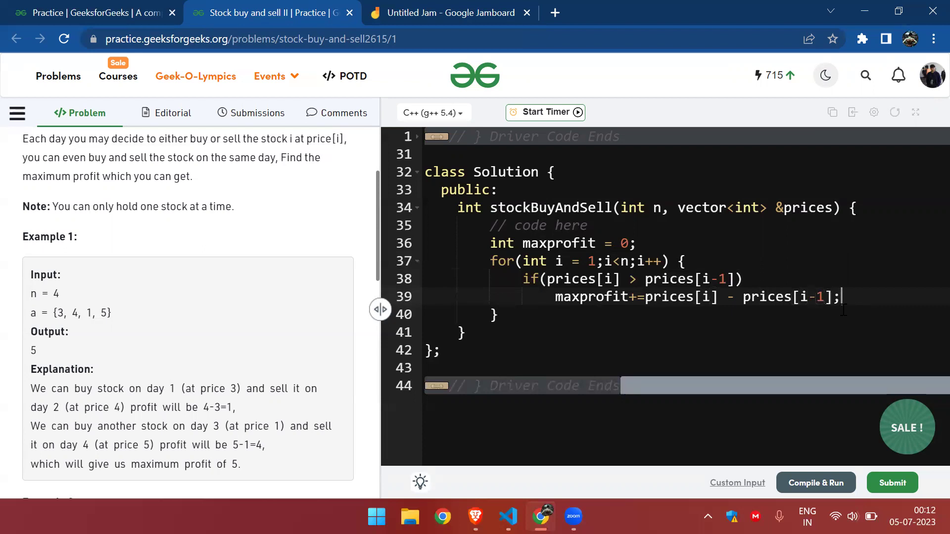
# Add 'return maxprofit;' after the loop and compile and run the solution.
pyautogui.press('Down')
pyautogui.press('Return')
pyautogui.write('return ')
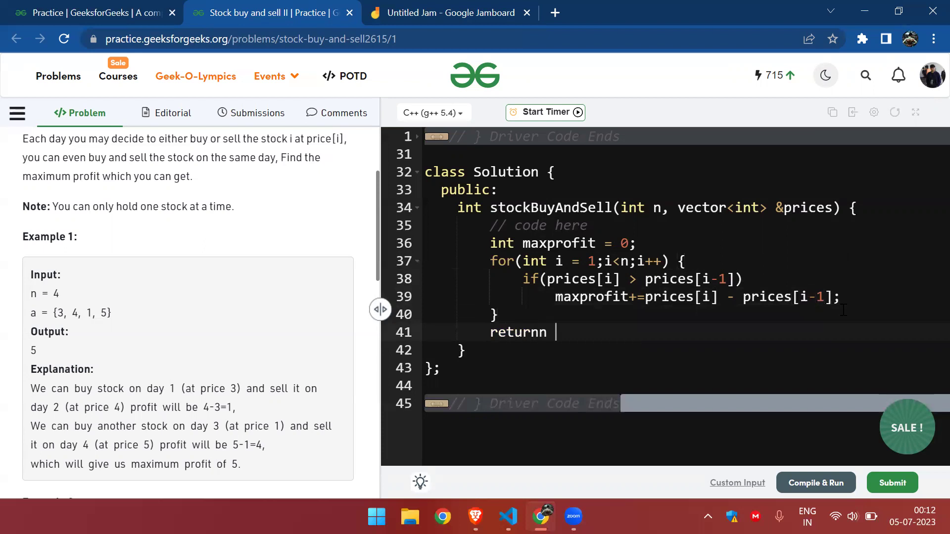
pyautogui.write('max')
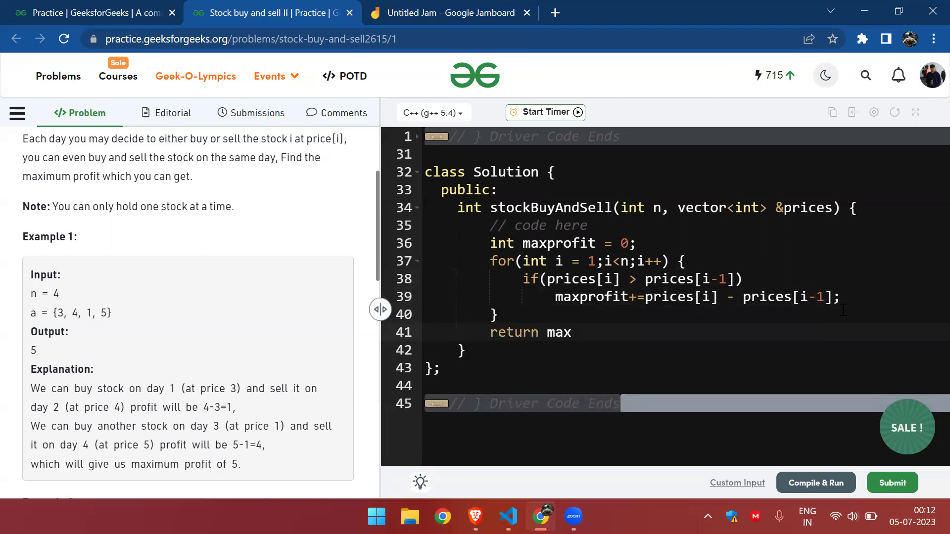
pyautogui.write('profit;')
pyautogui.click(830, 483)
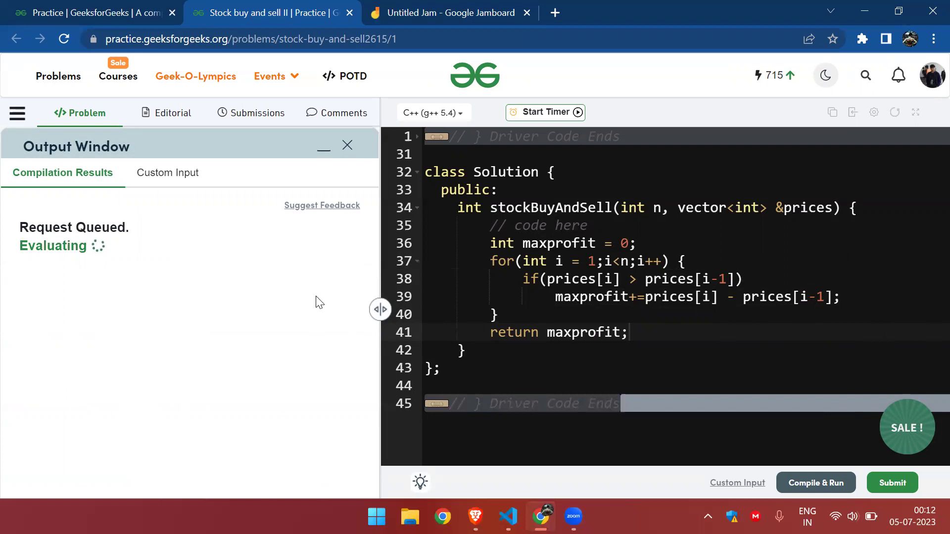
# Check the Compile & Run output of 865 against the expected 865, explaining the profit line.
pyautogui.click(660, 314)
pyautogui.click(876, 298)
pyautogui.moveTo(555, 298); pyautogui.dragTo(844, 297)
pyautogui.click(883, 294)
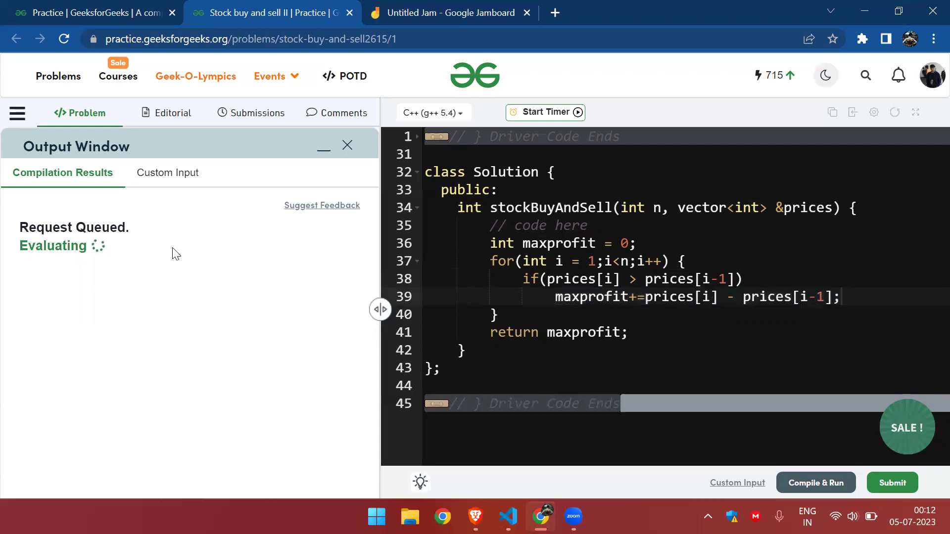
# Submit the stockBuyAndSell solution for evaluation against all 1120 test cases.
pyautogui.moveTo(490, 261); pyautogui.dragTo(688, 261)
pyautogui.click(687, 261)
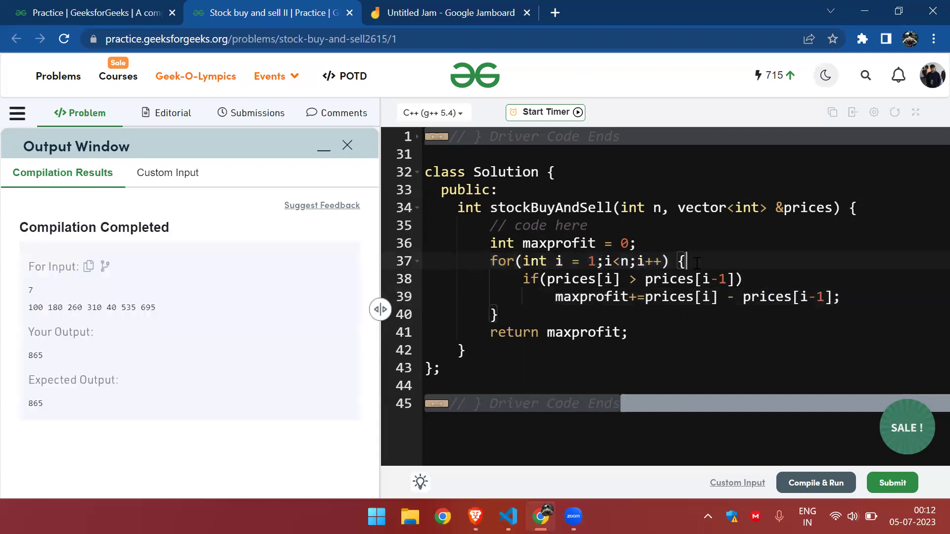
pyautogui.click(889, 484)
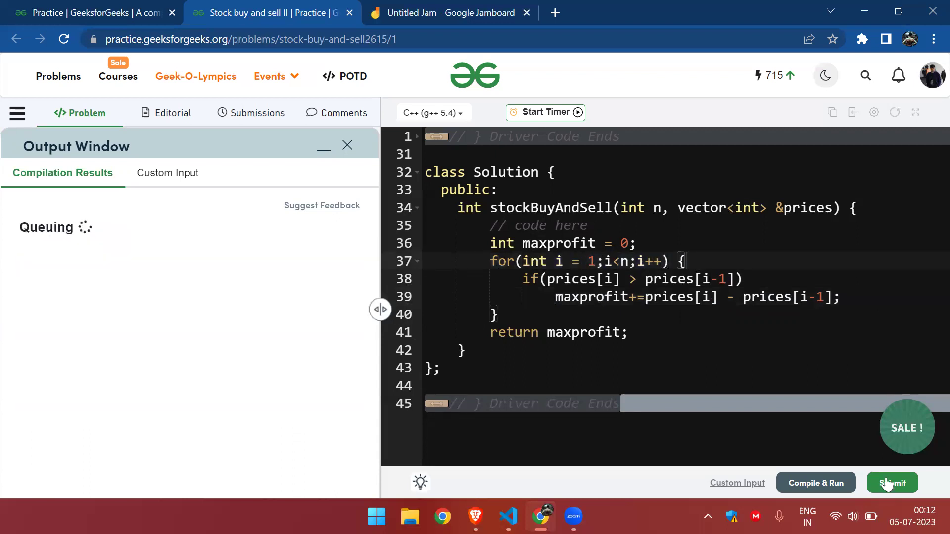
pyautogui.click(854, 296)
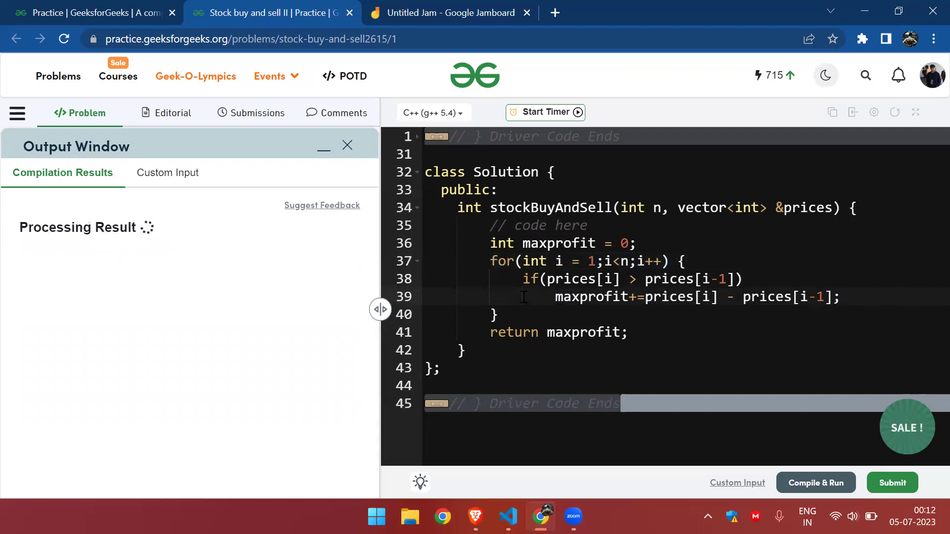